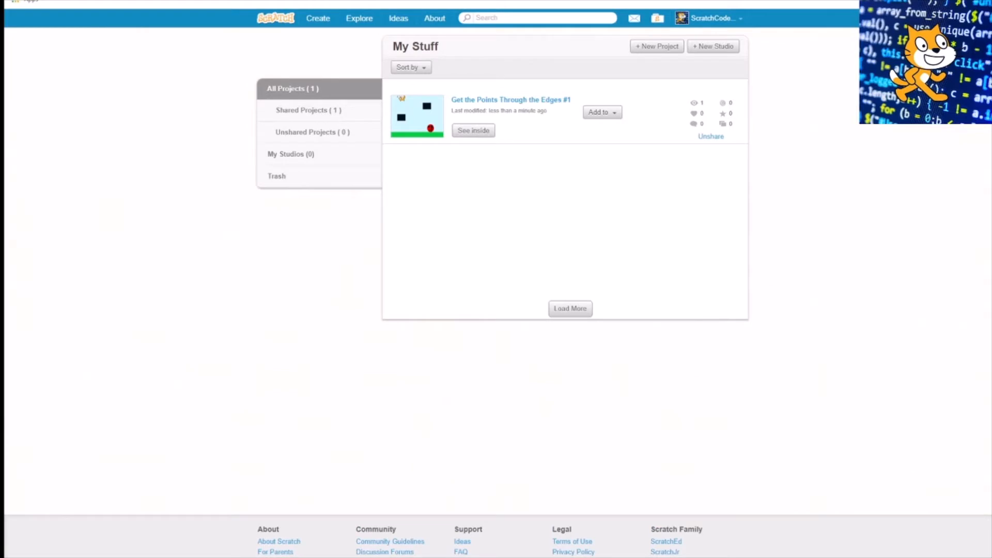
Step: Open the project "Get the Points Through the Edges #1", run the finished game, and stop it
left_click(488, 101)
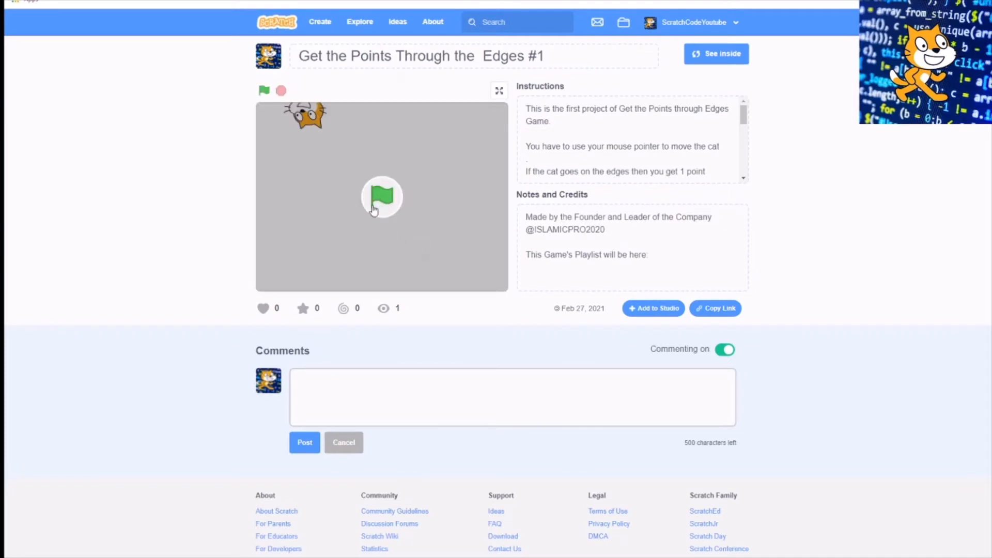
left_click(379, 194)
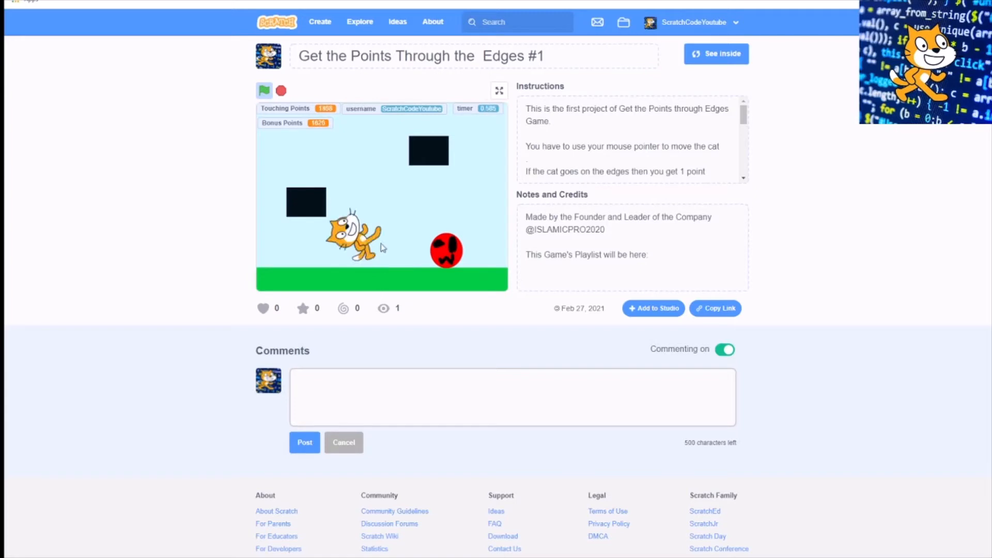
left_click(281, 90)
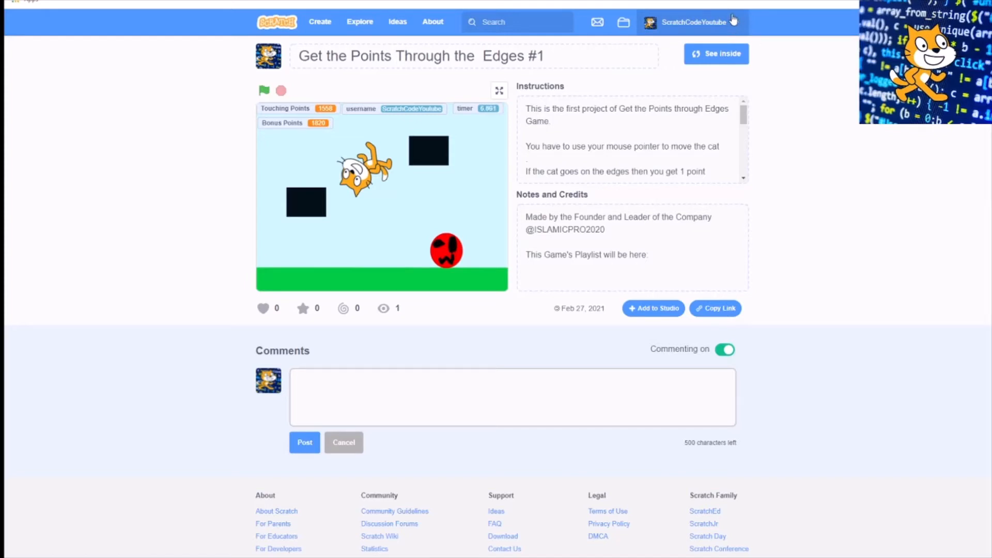
Step: Go to My Stuff and create a new project
left_click(699, 24)
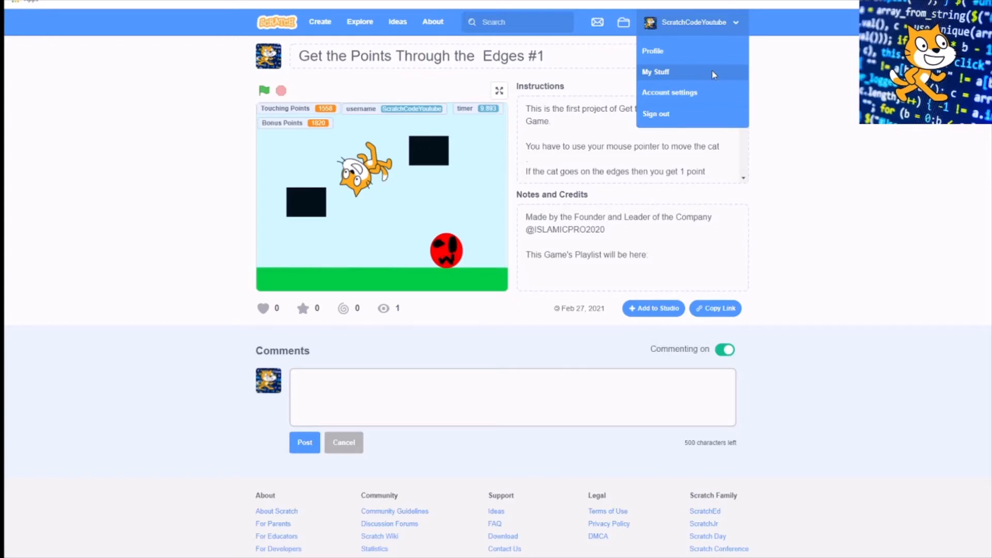
left_click(713, 75)
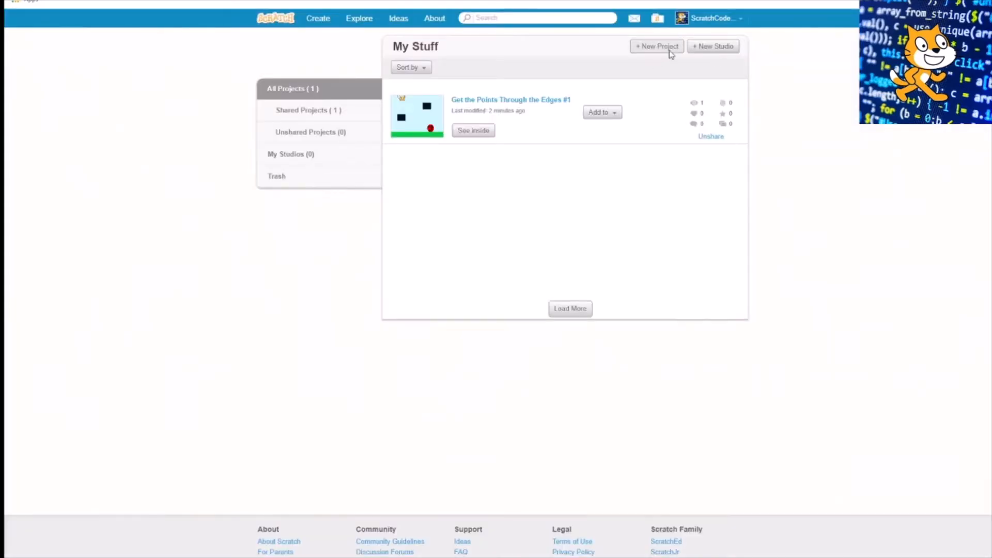
left_click(668, 51)
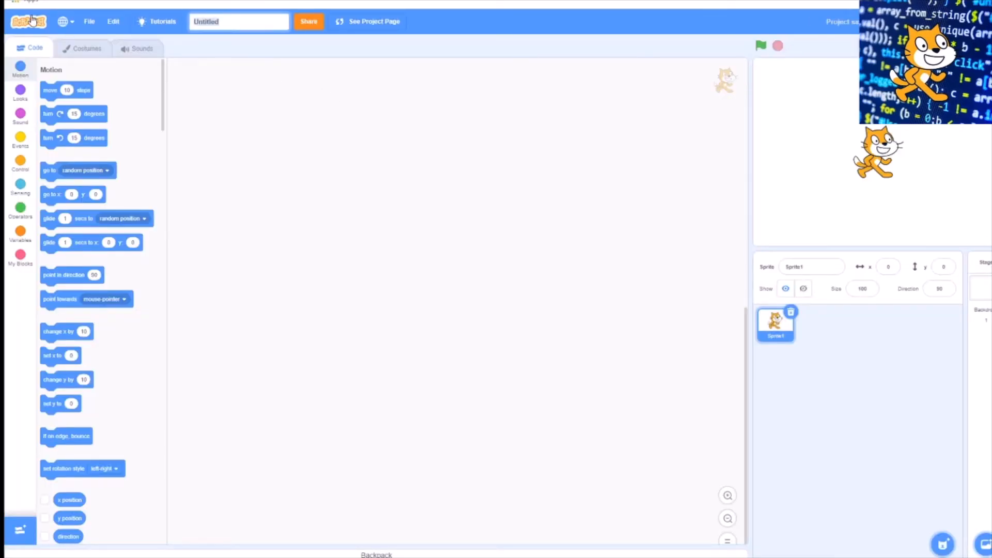
Step: Name the project "get the Points Through the Edge #1"
type("get the Points Throught ")
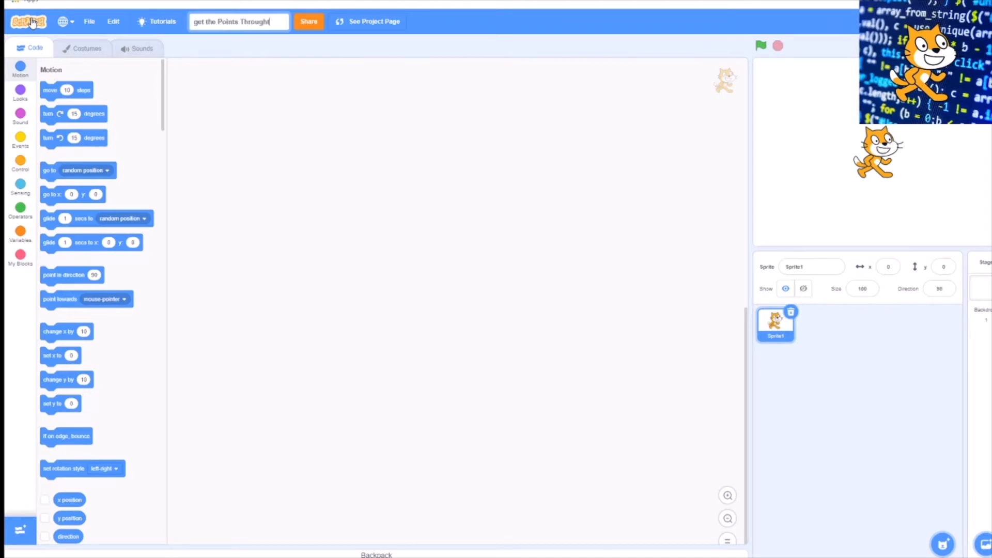
type("the")
key("BackSpace")
key("BackSpace")
key("BackSpace")
key("BackSpace")
key("BackSpace")
key("BackSpace")
type("gh the Edge #1")
Step: Add the Blue Sky 2 backdrop from the library to the stage and delete the blank backdrop1
left_click(986, 297)
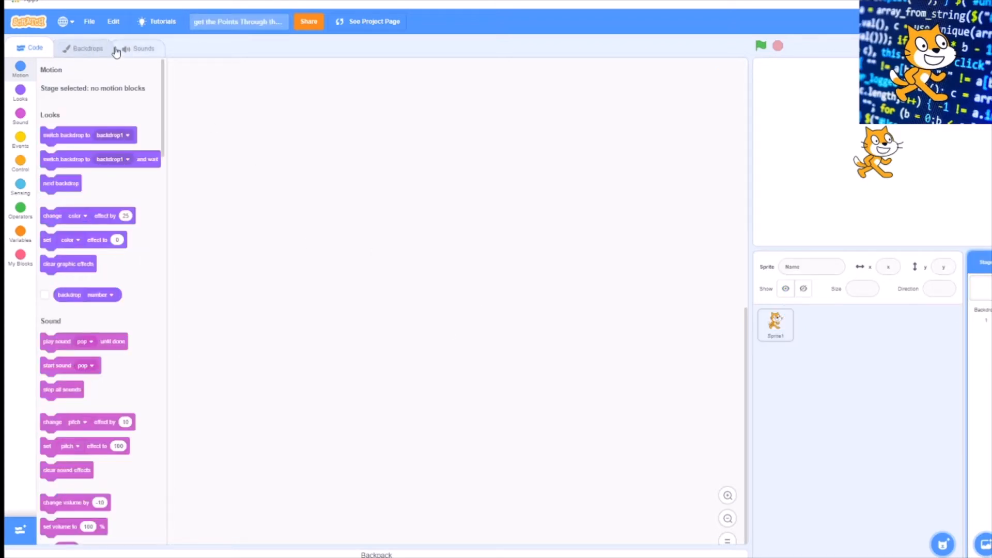
left_click(69, 51)
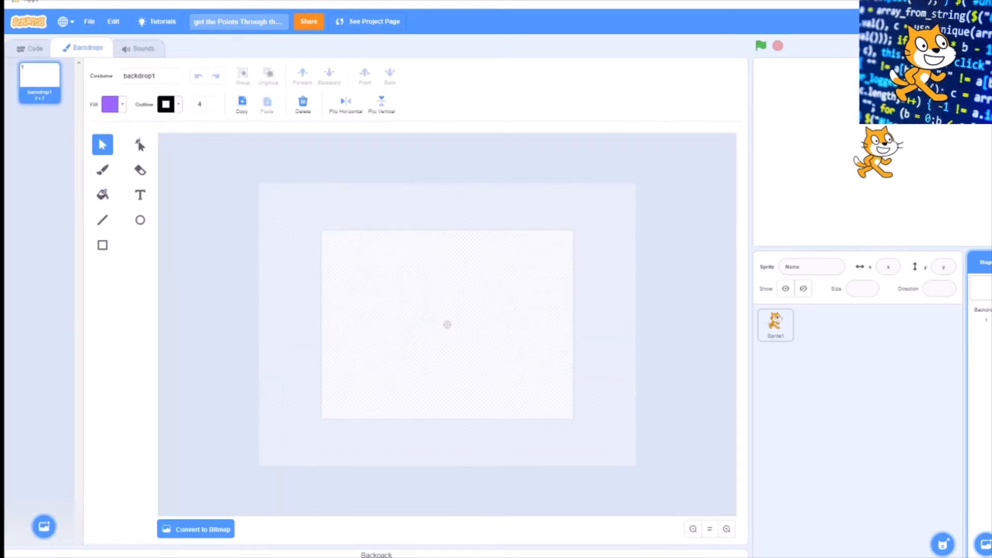
mouse_move(41, 527)
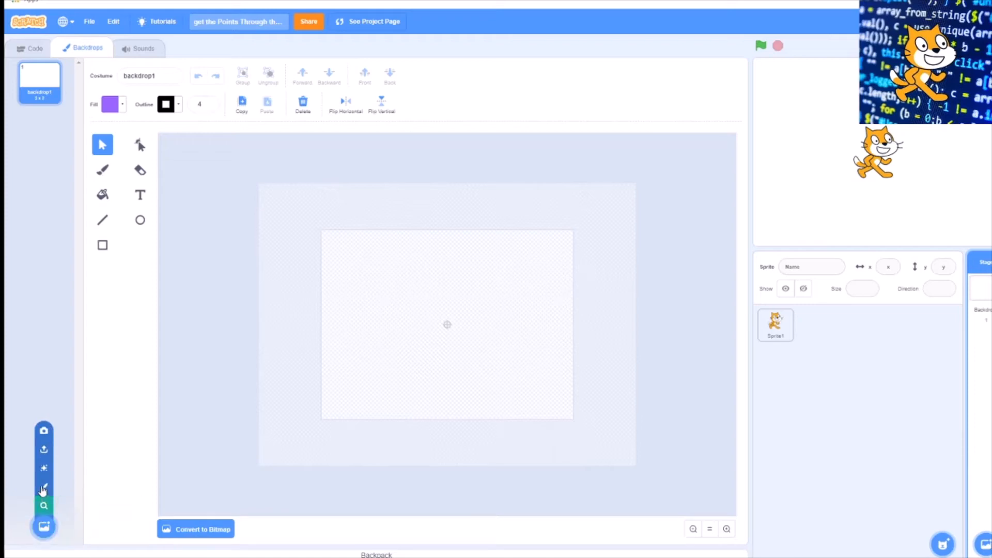
left_click(41, 527)
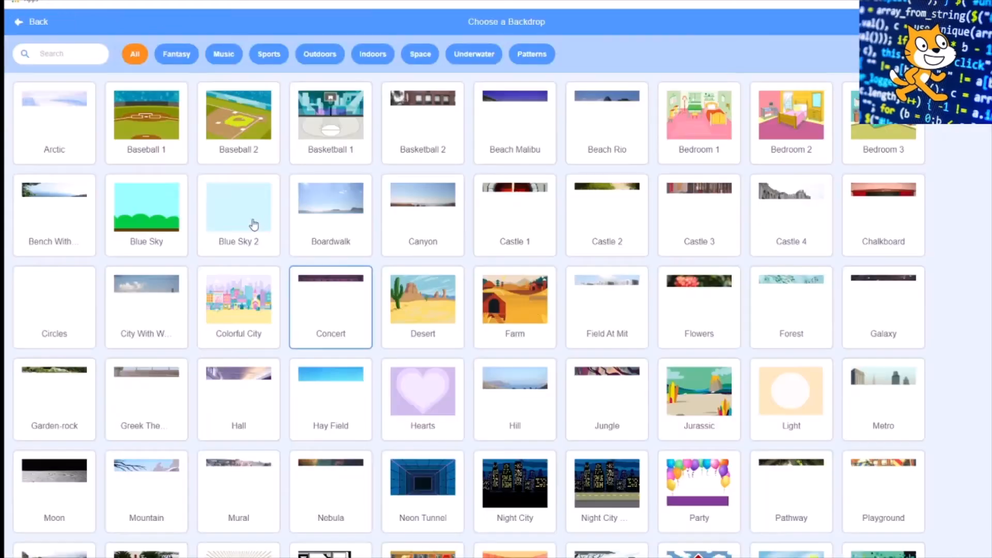
left_click(254, 224)
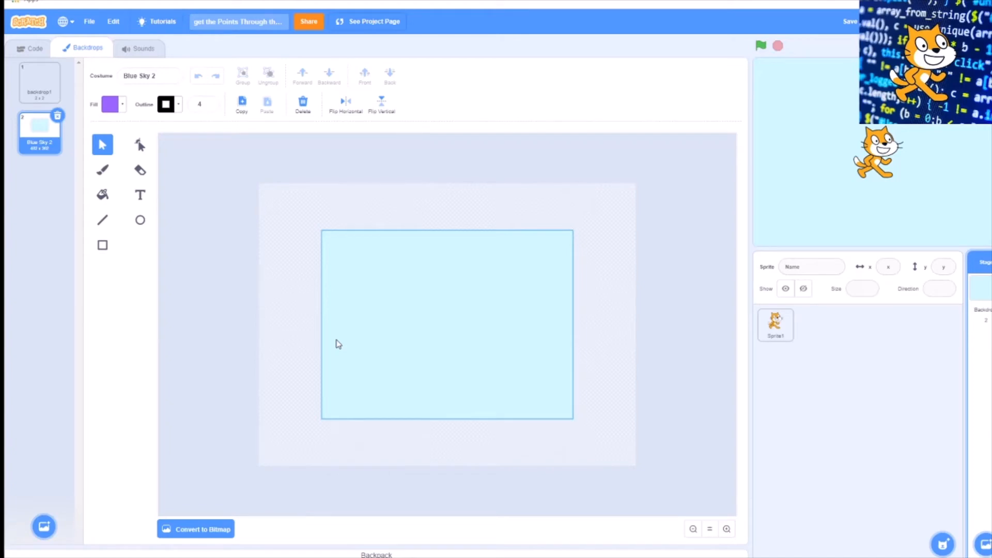
left_click(47, 78)
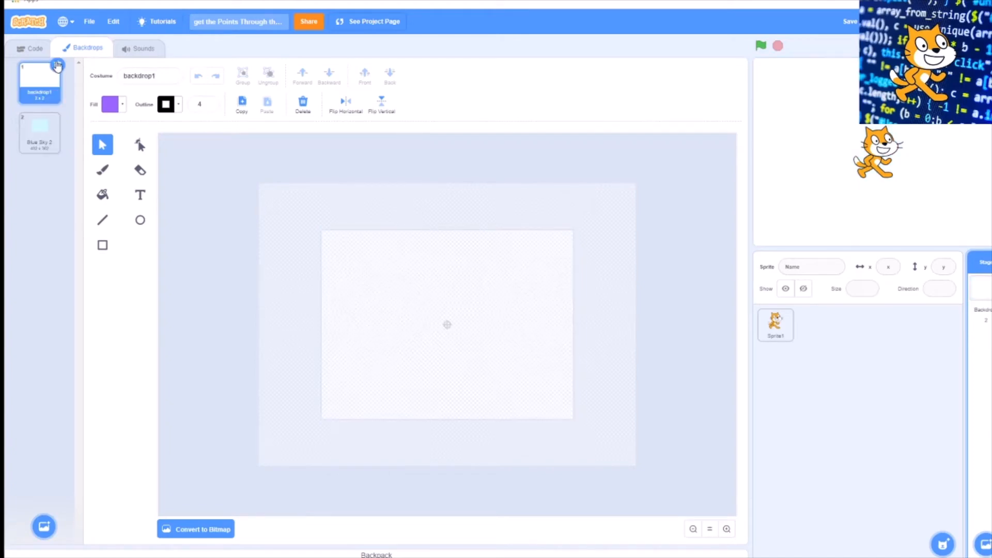
left_click(57, 66)
Step: Add the Neon Tunnel backdrop, copy its black centre rectangle, and place a smaller copy in the left half of Blue Sky 2
mouse_move(49, 536)
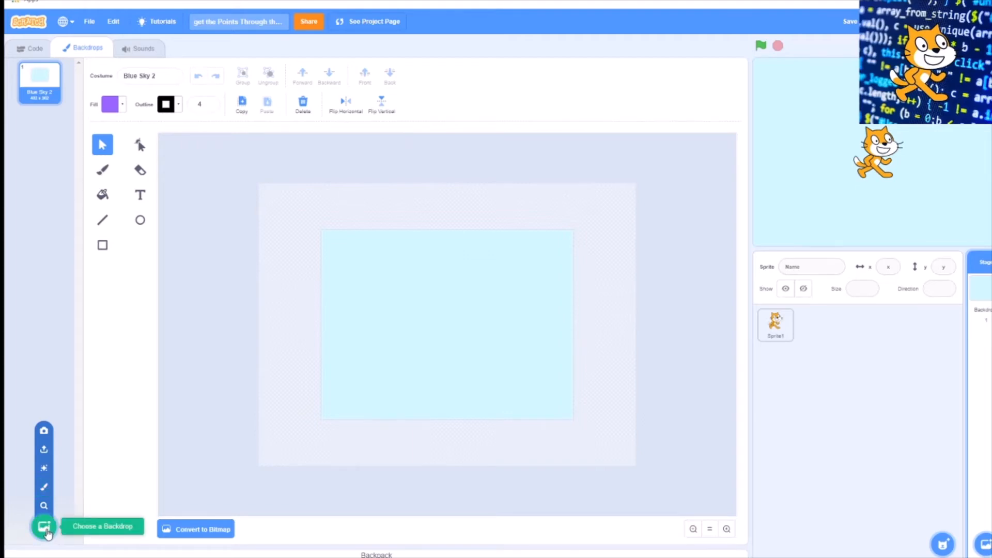
left_click(44, 525)
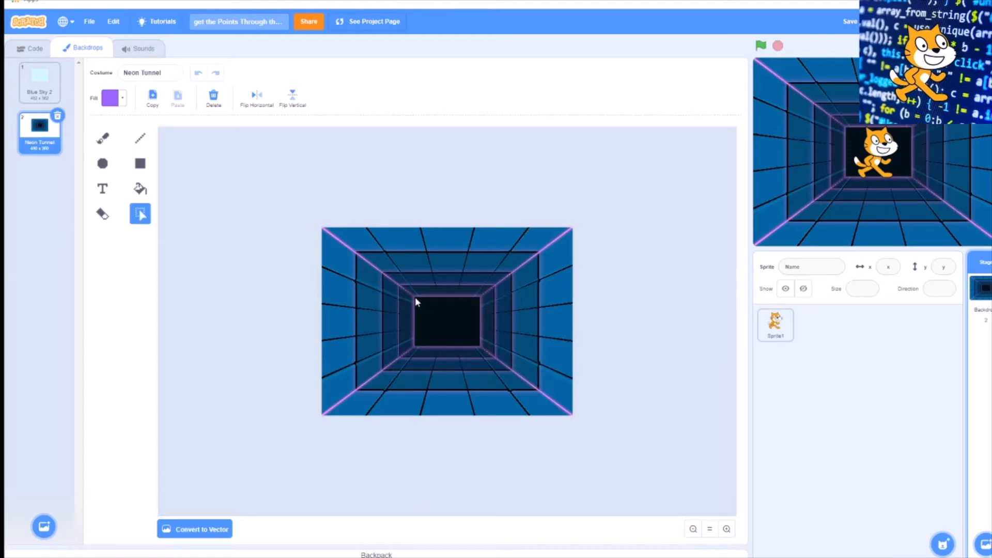
left_click_drag(415, 297, 481, 343)
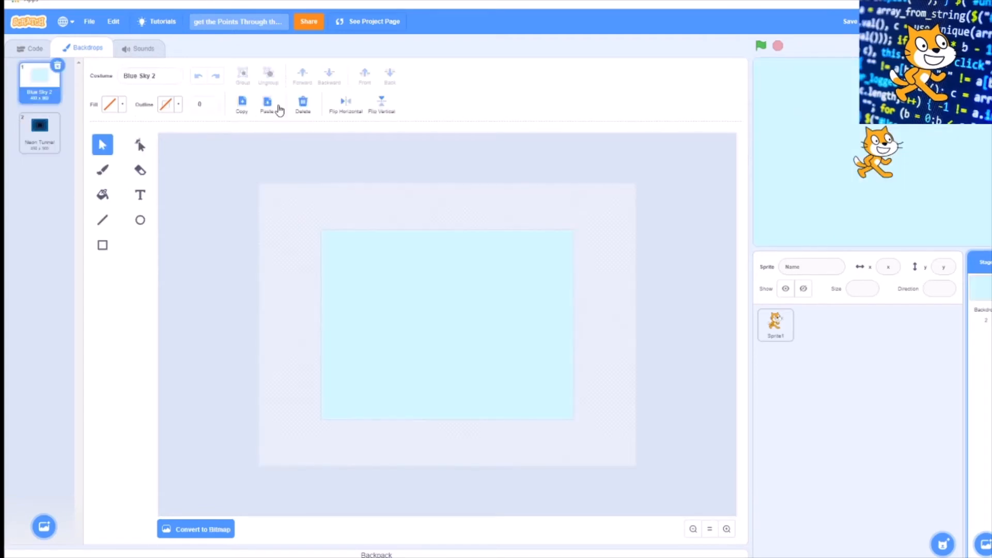
left_click(278, 109)
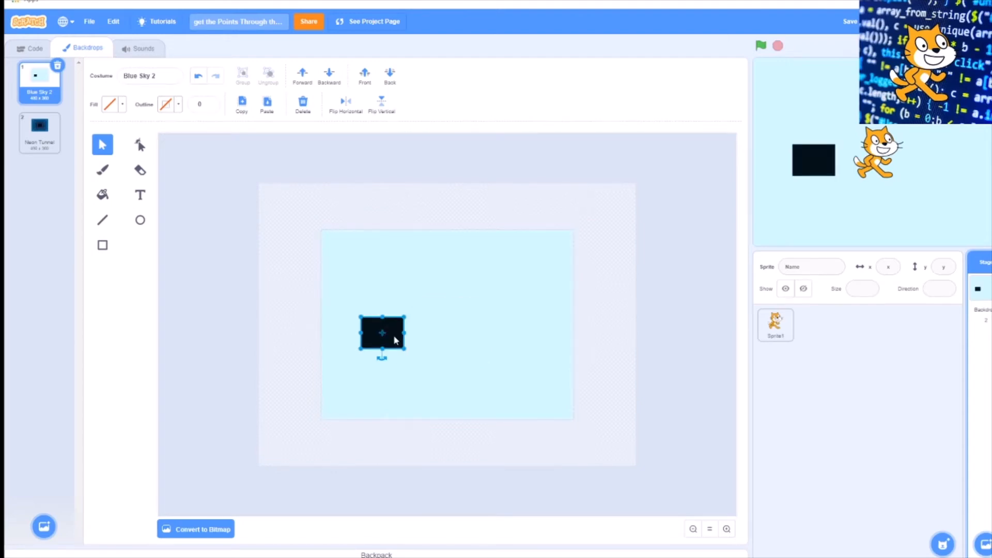
left_click_drag(394, 338, 389, 324)
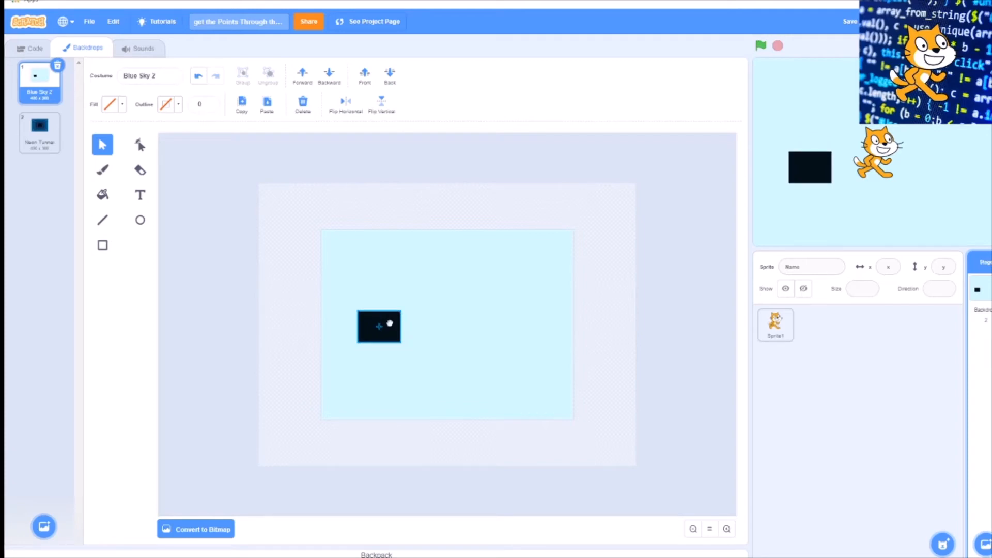
left_click_drag(389, 323, 389, 324)
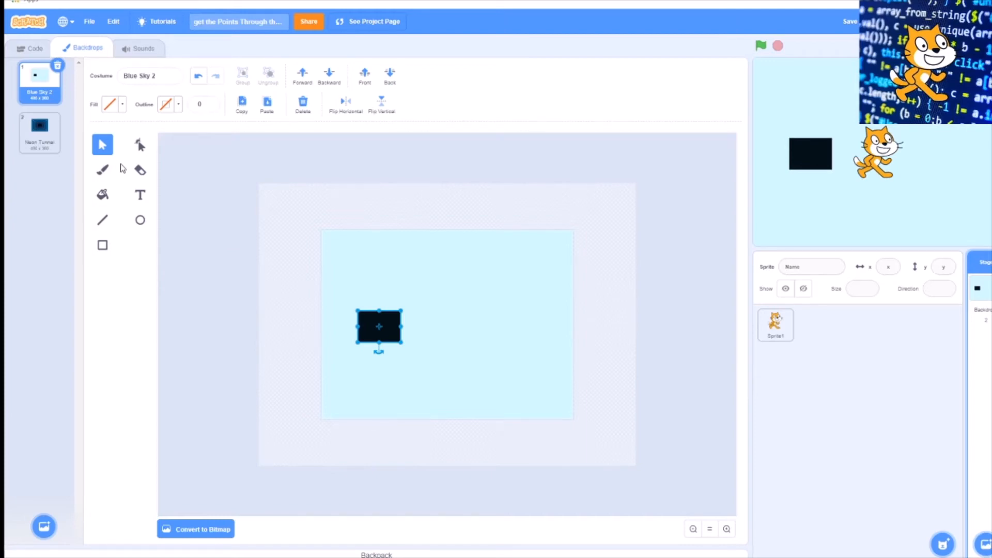
Step: Place a second black rectangle in the right half of the Blue Sky 2 backdrop, slightly higher and smaller than the first
left_click_drag(483, 351, 514, 316)
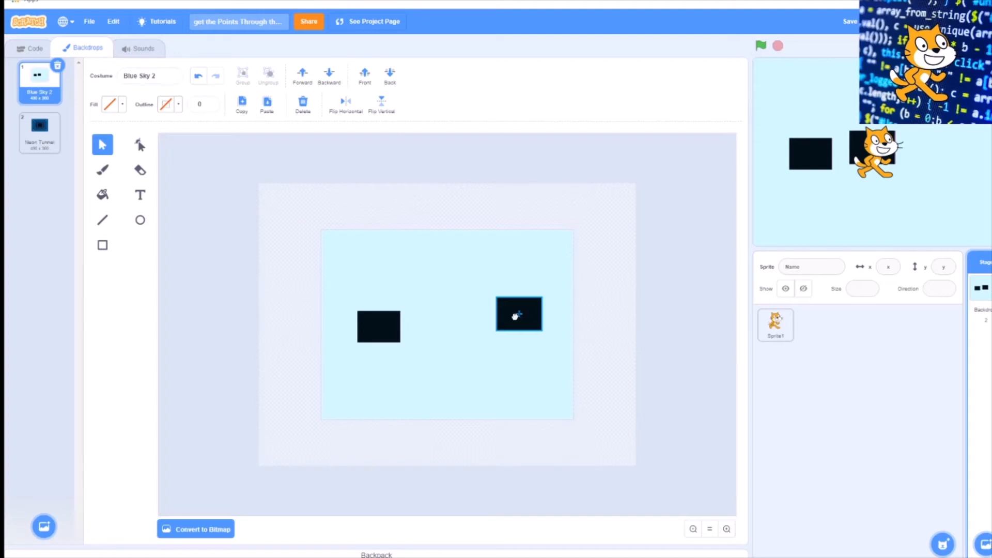
left_click_drag(515, 317, 518, 314)
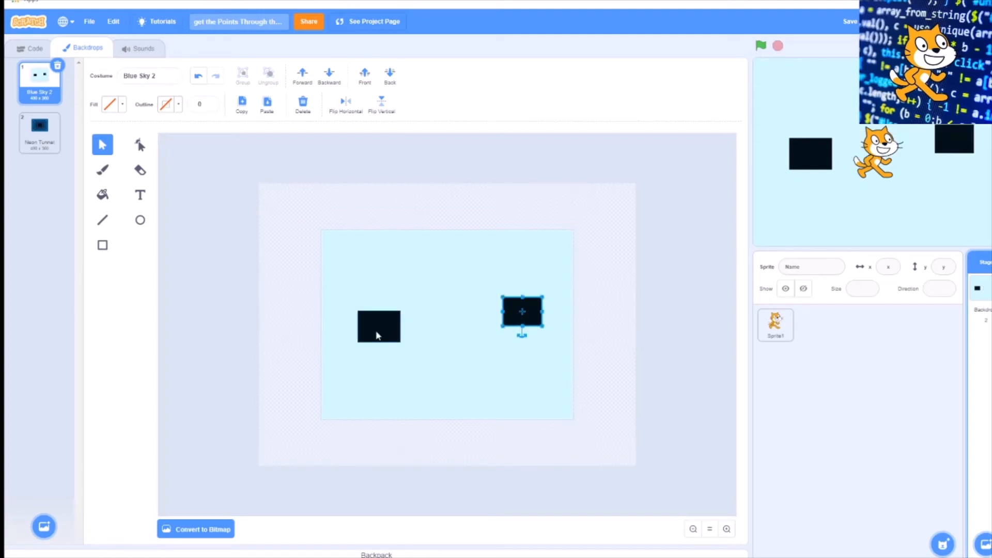
left_click(377, 336)
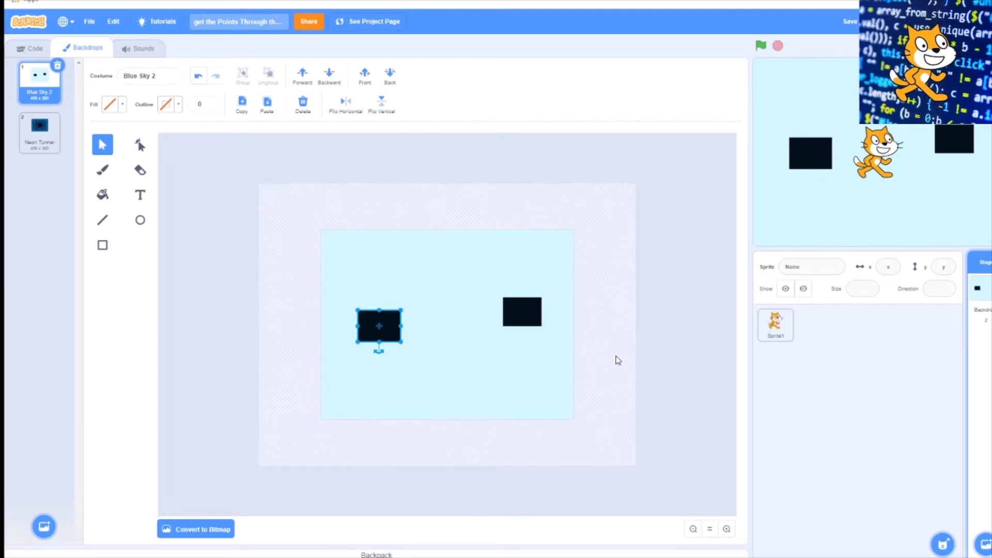
left_click(618, 360)
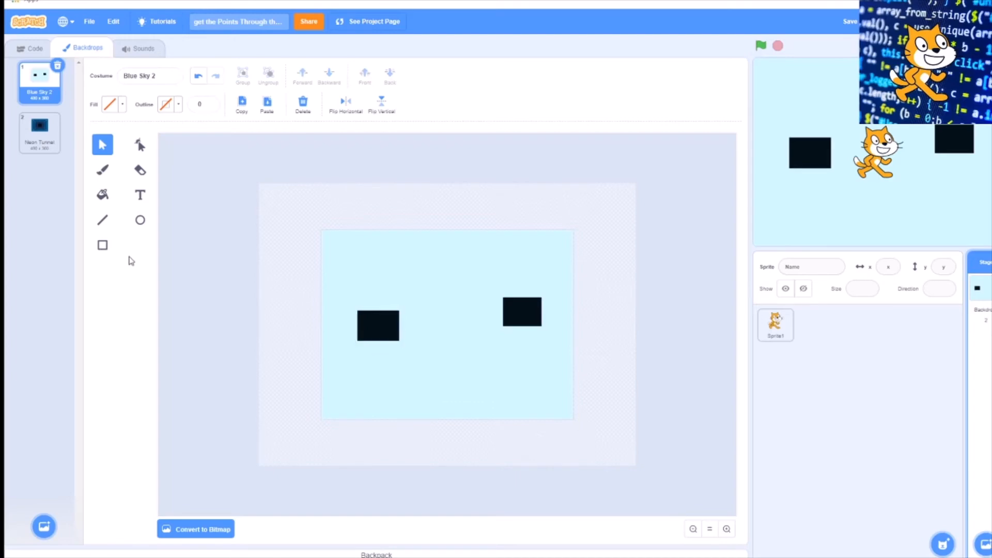
Step: Add a green ground strip across the lower edge of Blue Sky 2 and delete the Neon Tunnel backdrop
mouse_move(45, 520)
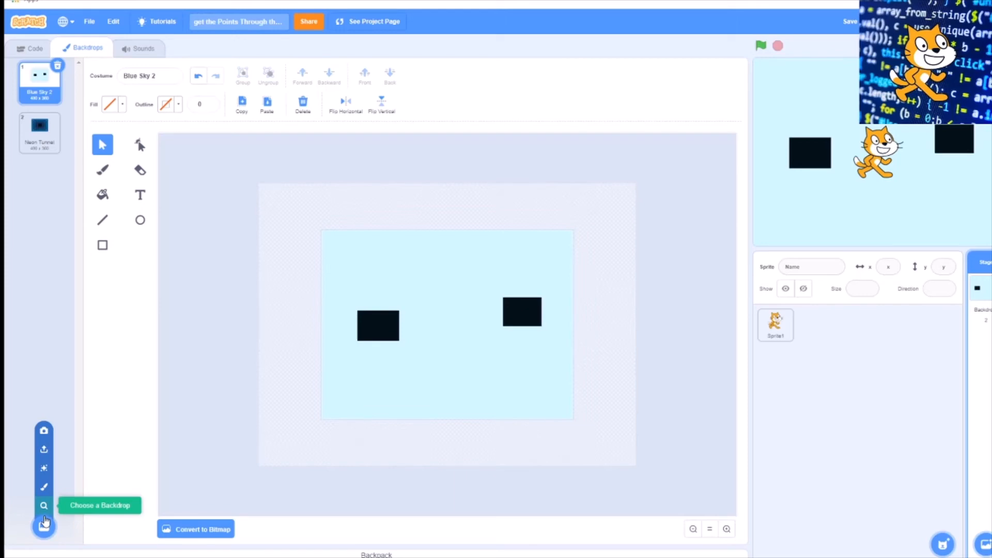
left_click(373, 397)
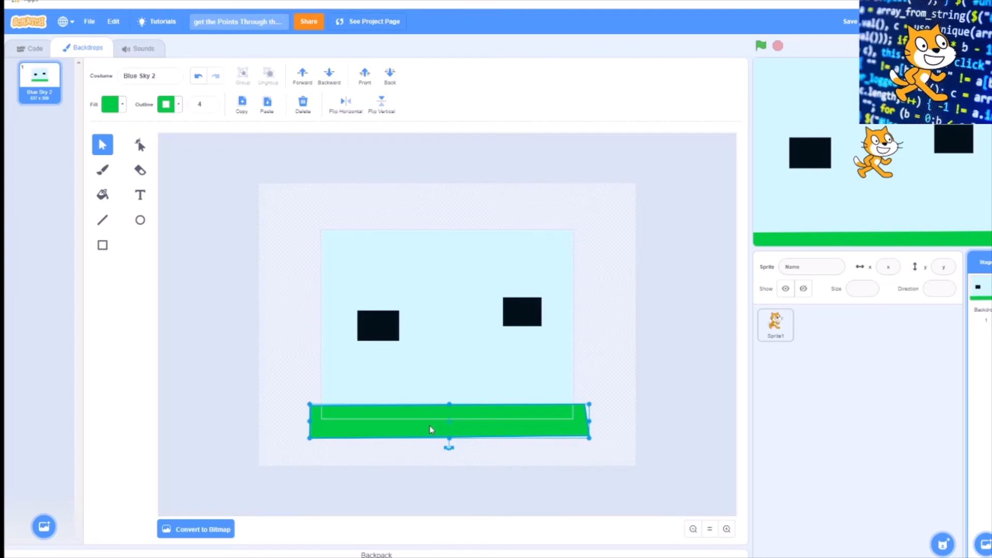
left_click_drag(431, 430, 432, 426)
Step: Draw a red circle with a green outline resting on the ground below the right black rectangle, and save the project
left_click(141, 221)
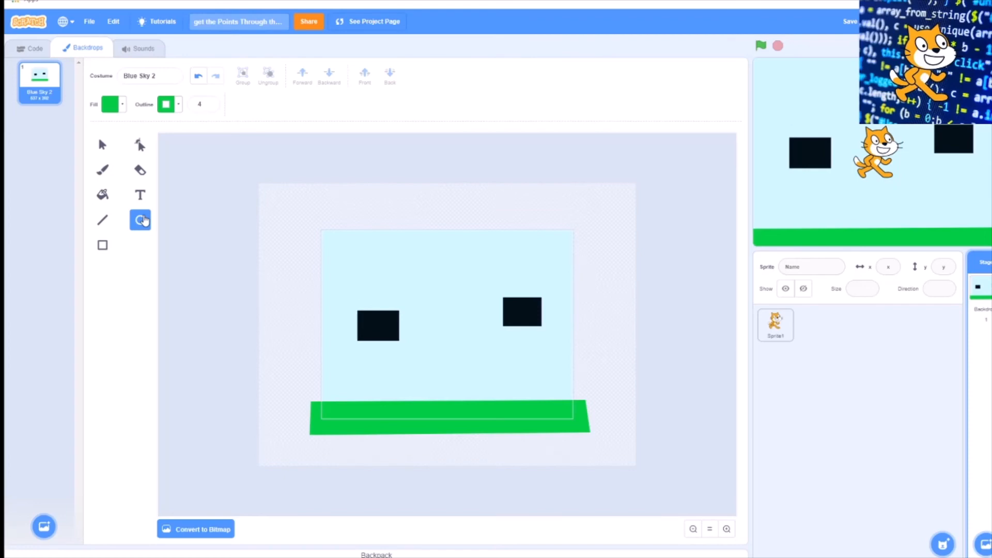
left_click_drag(525, 373, 551, 399)
left_click(117, 110)
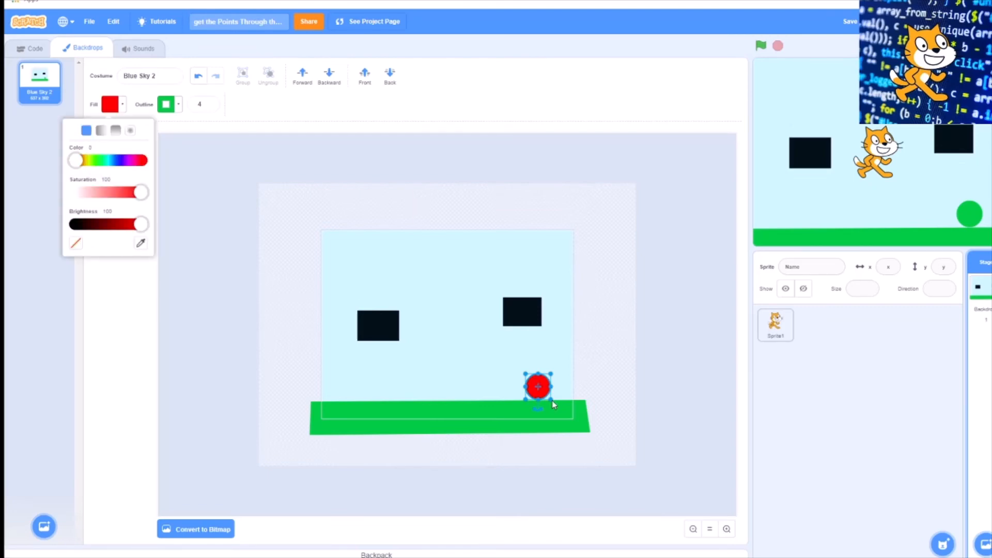
left_click_drag(541, 394, 526, 382)
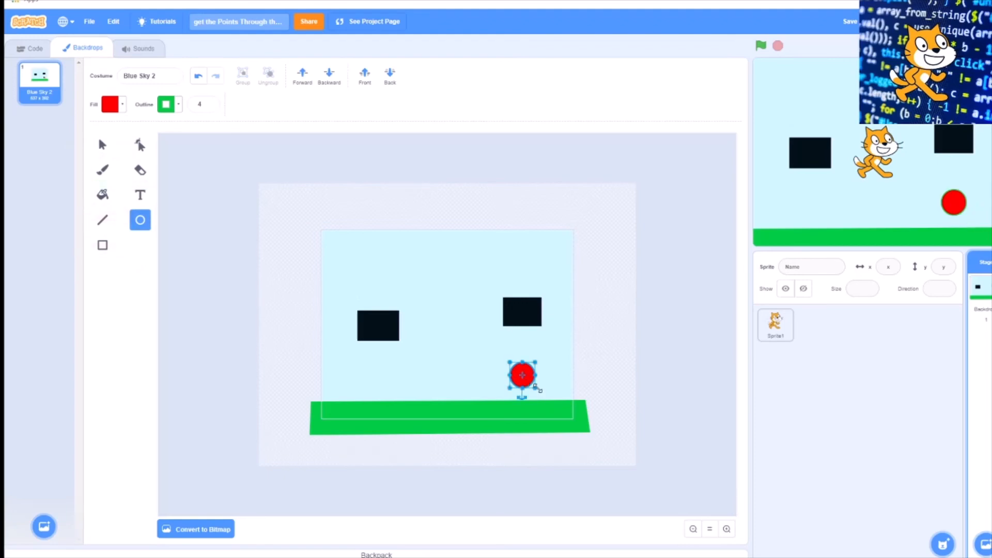
left_click_drag(534, 397, 538, 384)
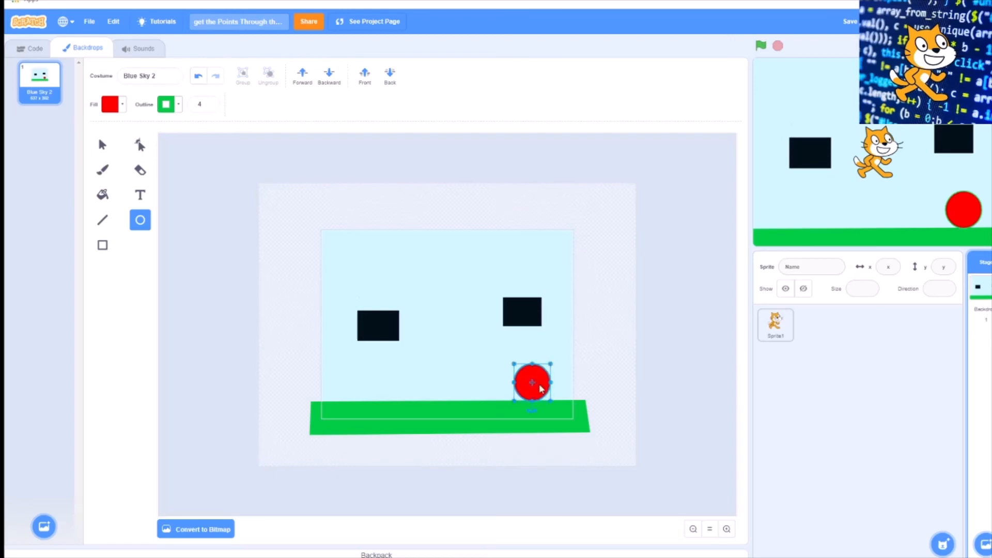
left_click(857, 26)
Step: Paint black eyes and a jagged mouth on the red circle using the Brush at size 10 with brightness 0
left_click(96, 176)
left_click(119, 105)
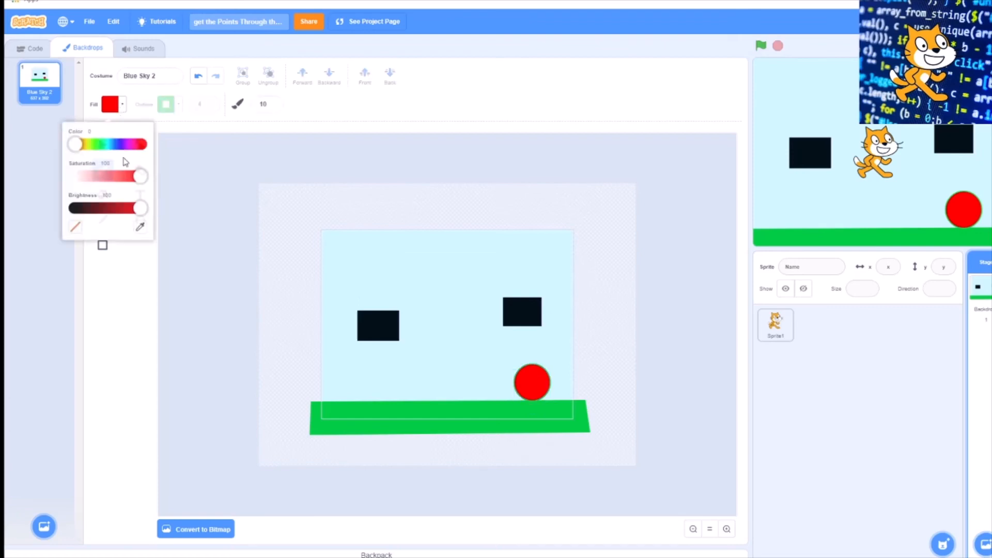
left_click_drag(141, 204, 25, 215)
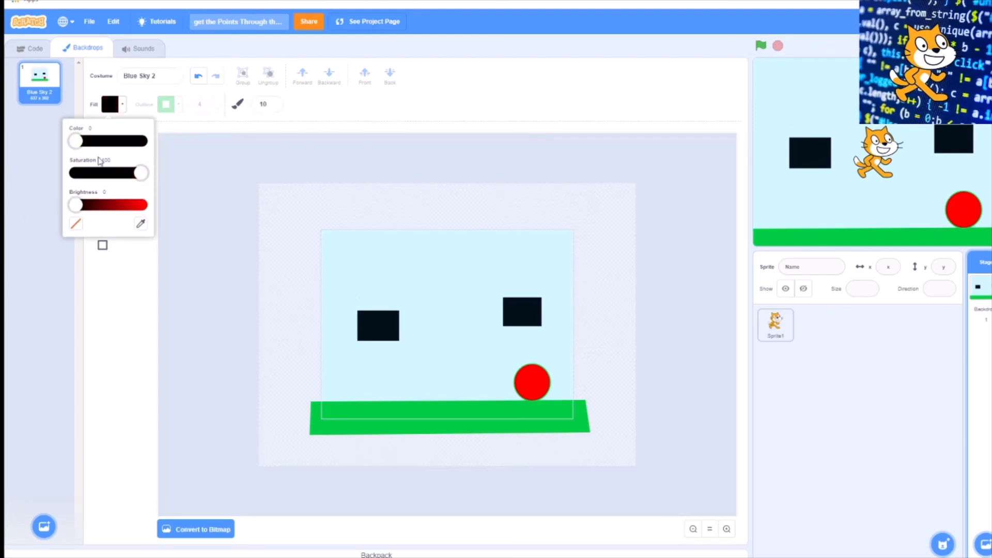
left_click(525, 377)
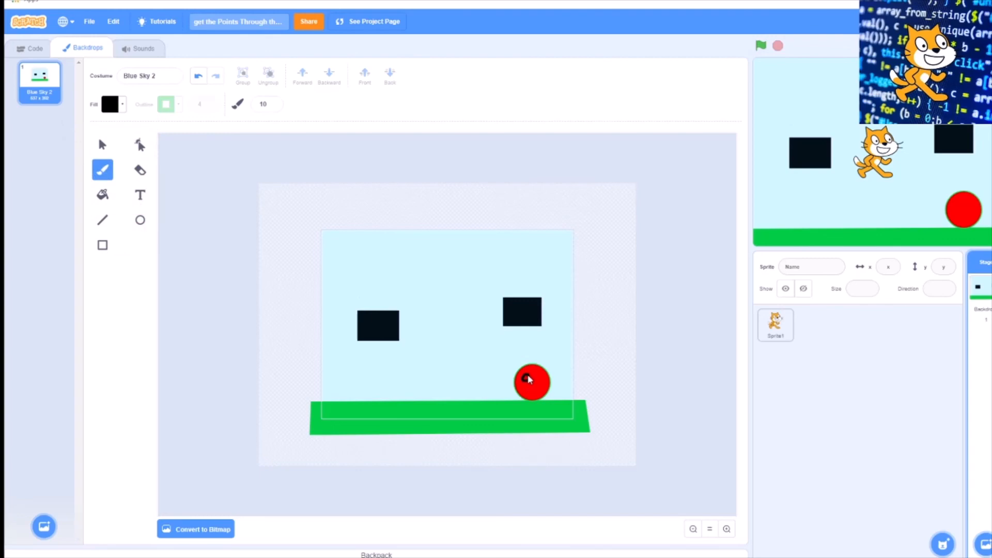
left_click_drag(528, 377, 526, 381)
left_click(540, 379)
mouse_move(542, 378)
left_mouse_down()
mouse_move(526, 392)
mouse_move(542, 389)
left_mouse_up()
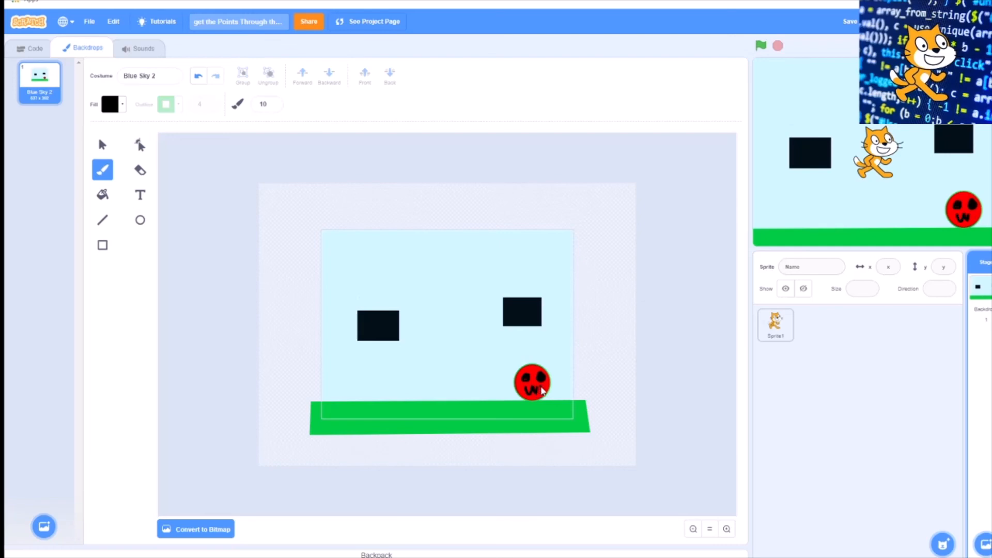